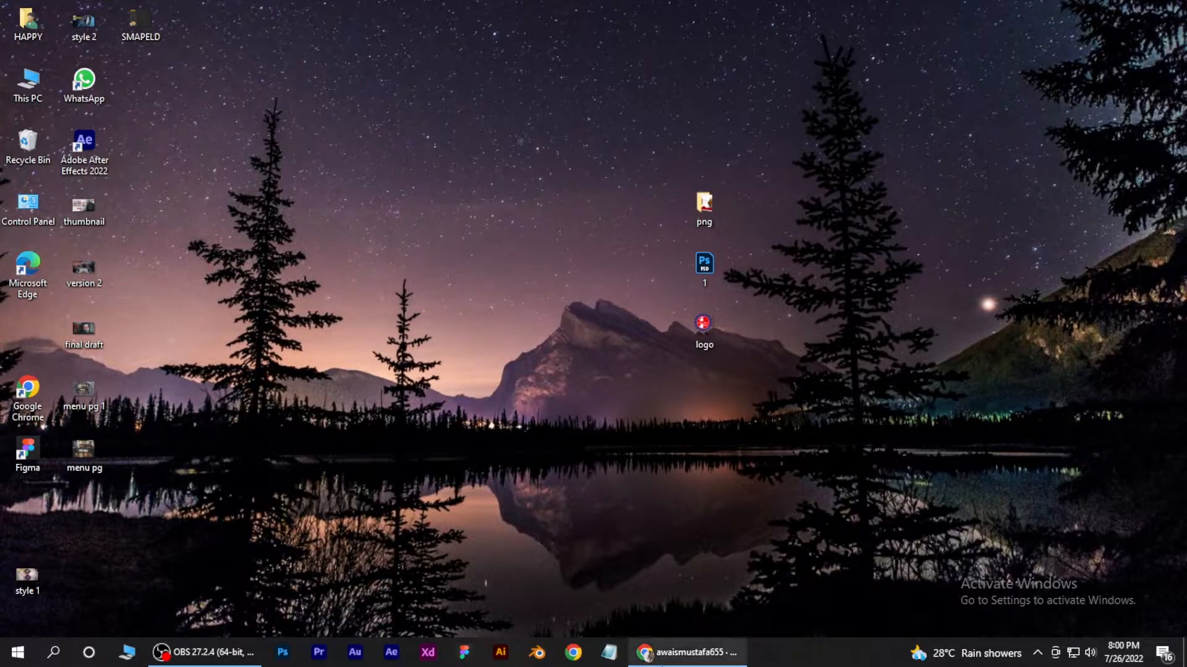
Step: Search the store admin for 'shopcode' to reach the App Store results
left_click(686, 651)
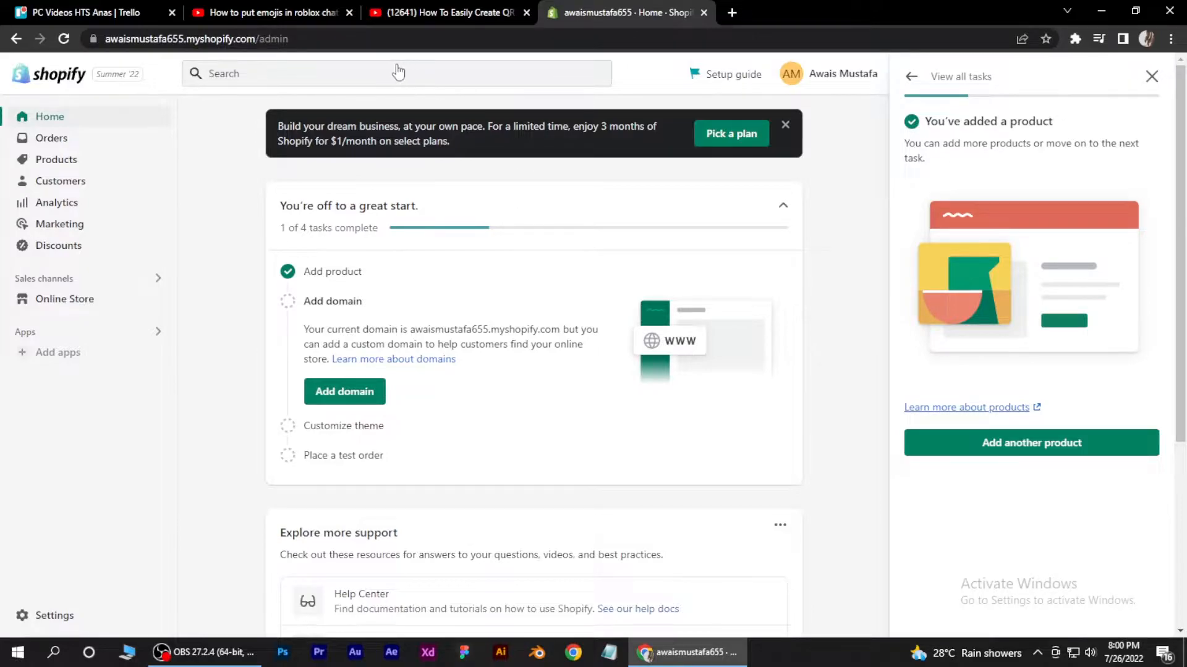
left_click(287, 74)
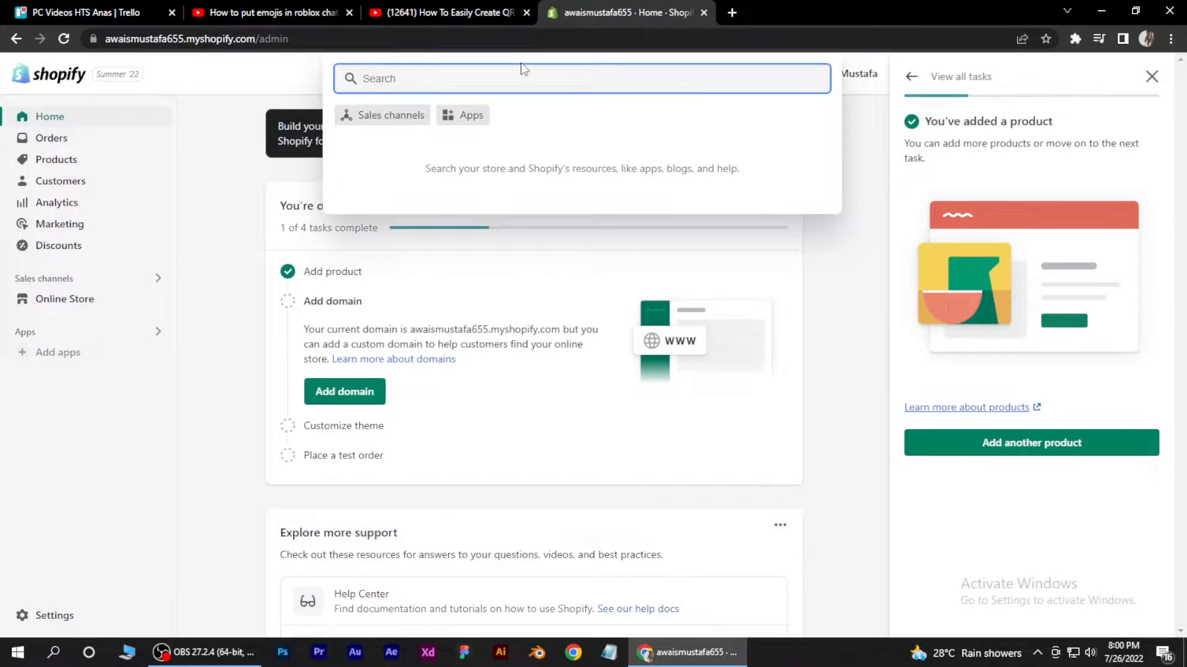
type("shopcode")
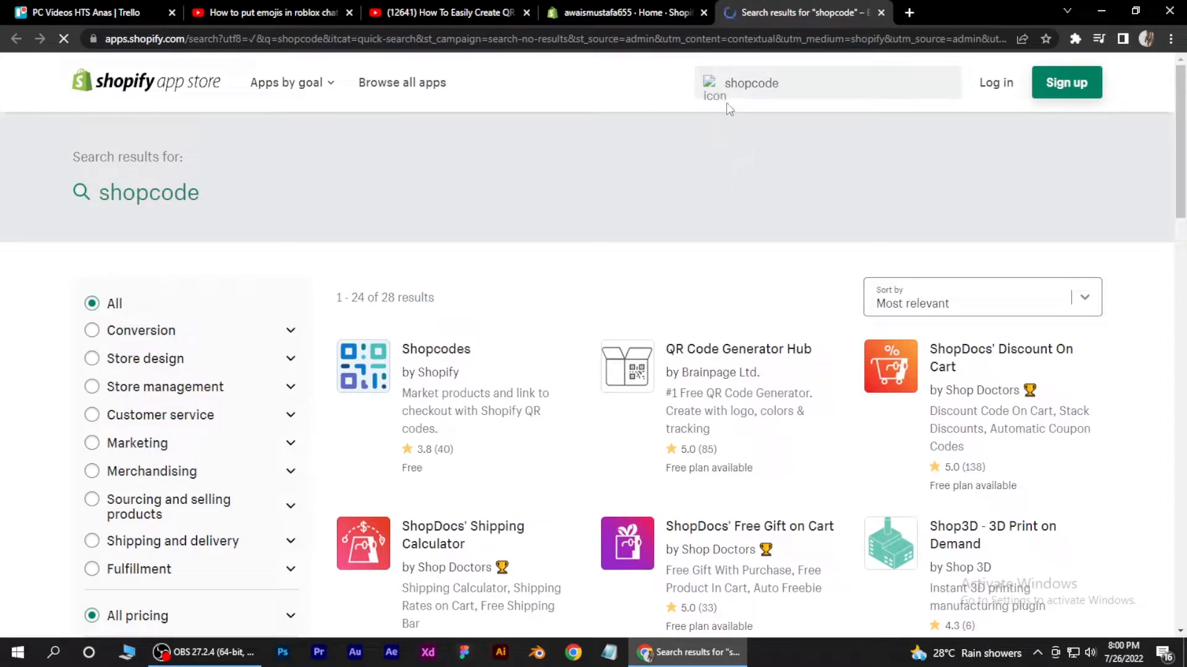
Step: Install the Shopcodes app by Shopify from its App Store listing
left_click(436, 352)
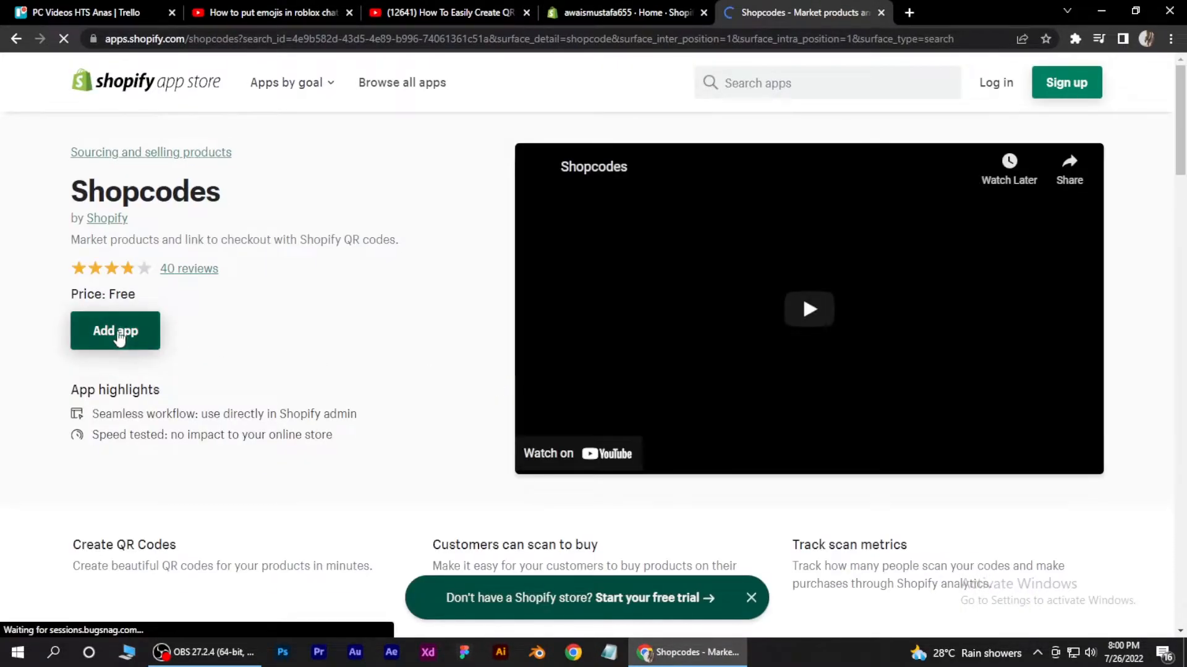
left_click(116, 338)
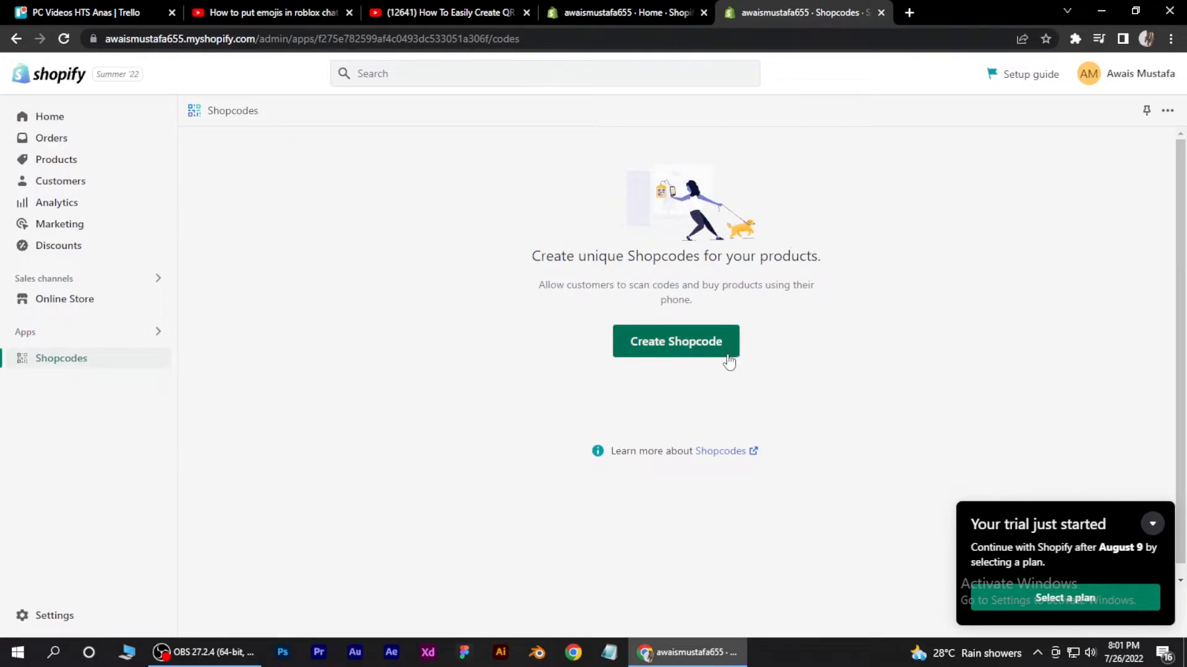
Step: Start a new Shopcode with 'Short sleeve' chosen as its product
left_click(721, 353)
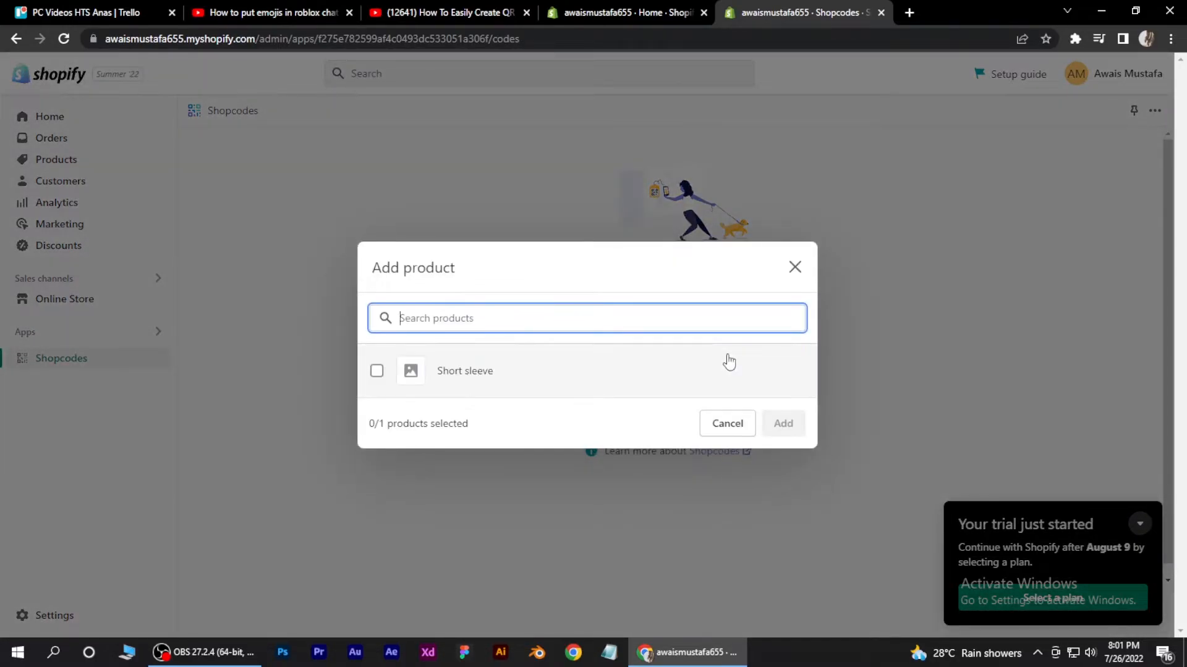
left_click(377, 371)
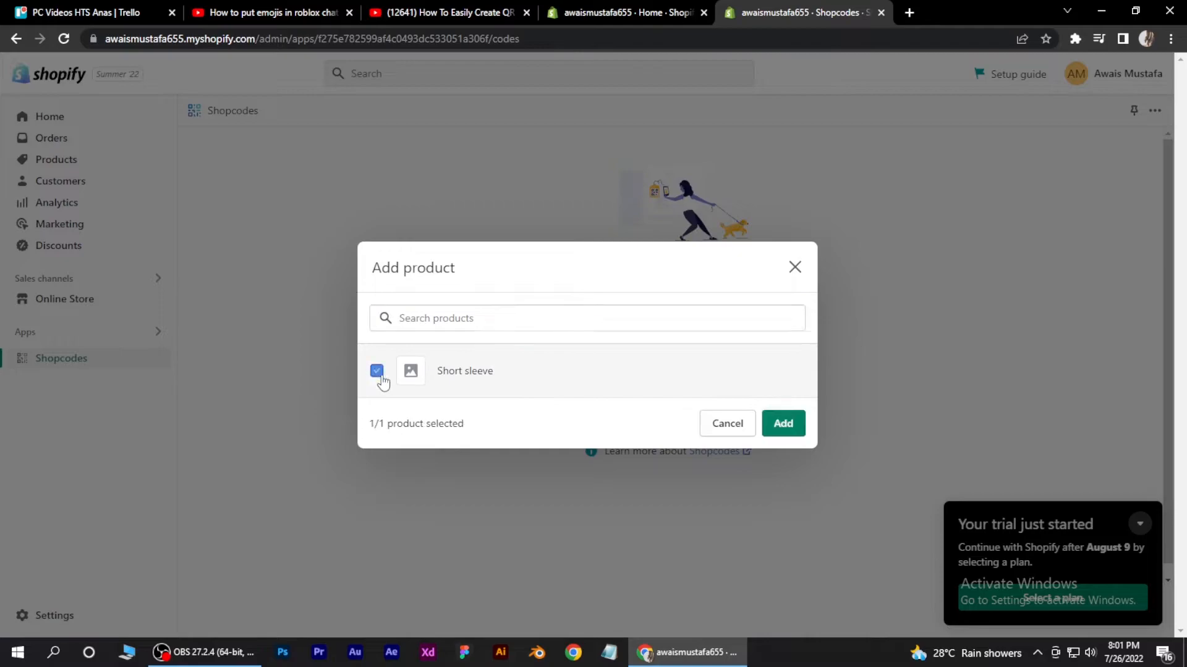
left_click(782, 423)
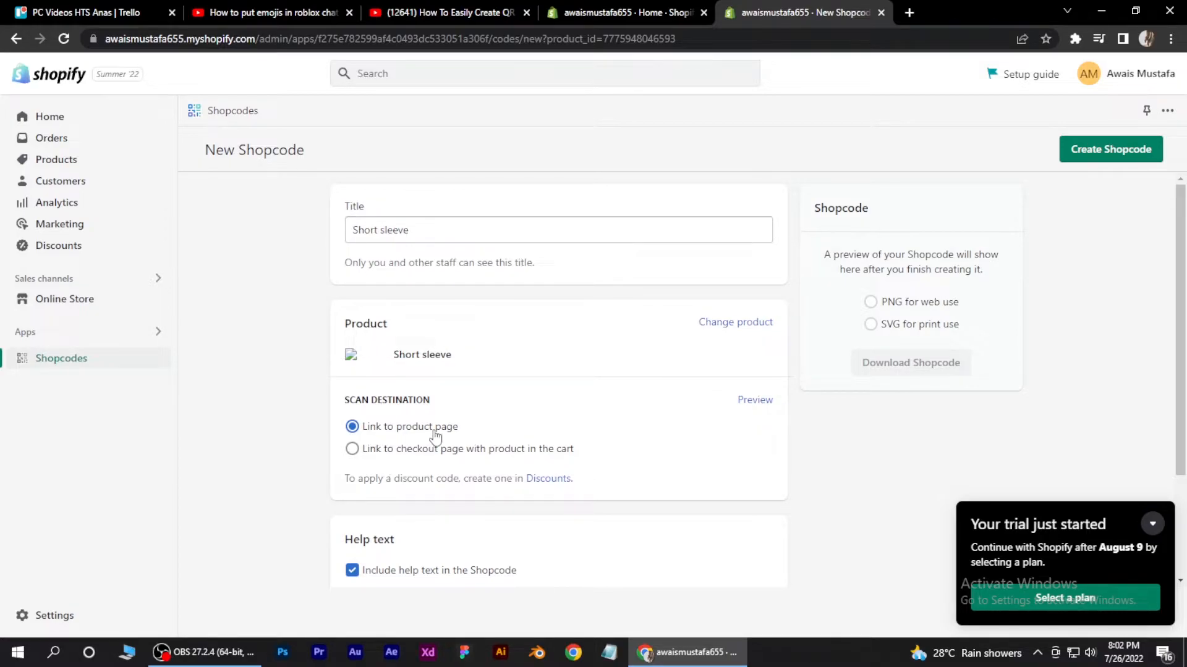
scroll(448, 437, "down", 1)
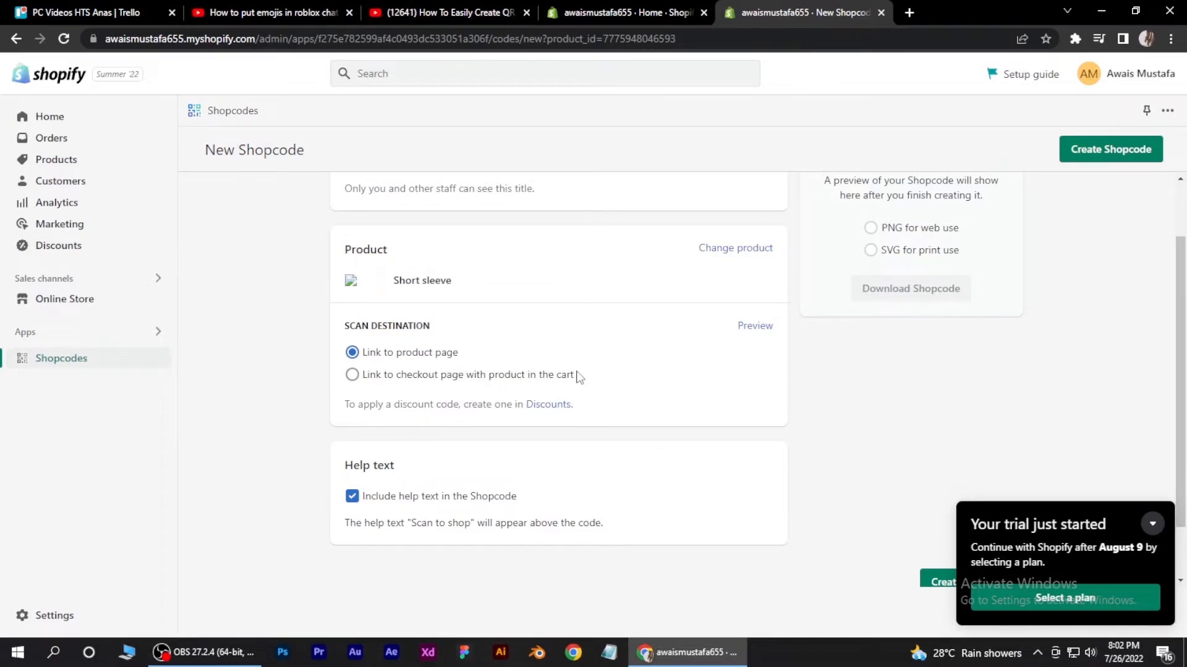
Step: Create the Short sleeve Shopcode linking scans to checkout with the product in cart
left_click(358, 378)
scroll(529, 401, "down", 1)
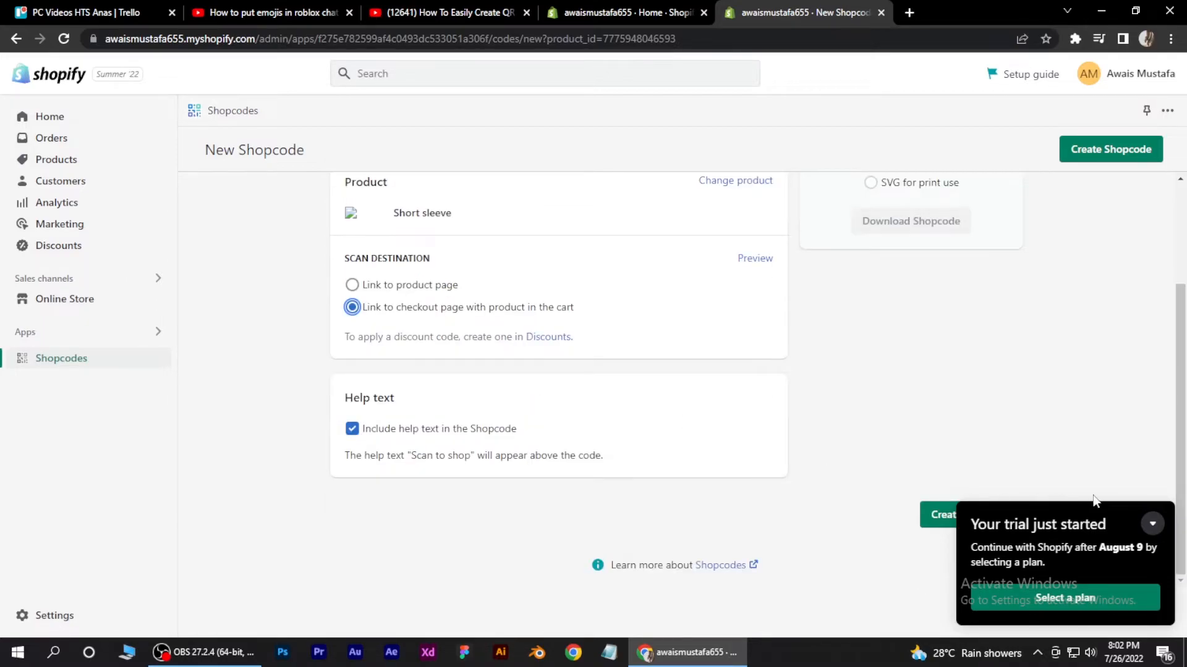
left_click(1152, 523)
left_click(983, 518)
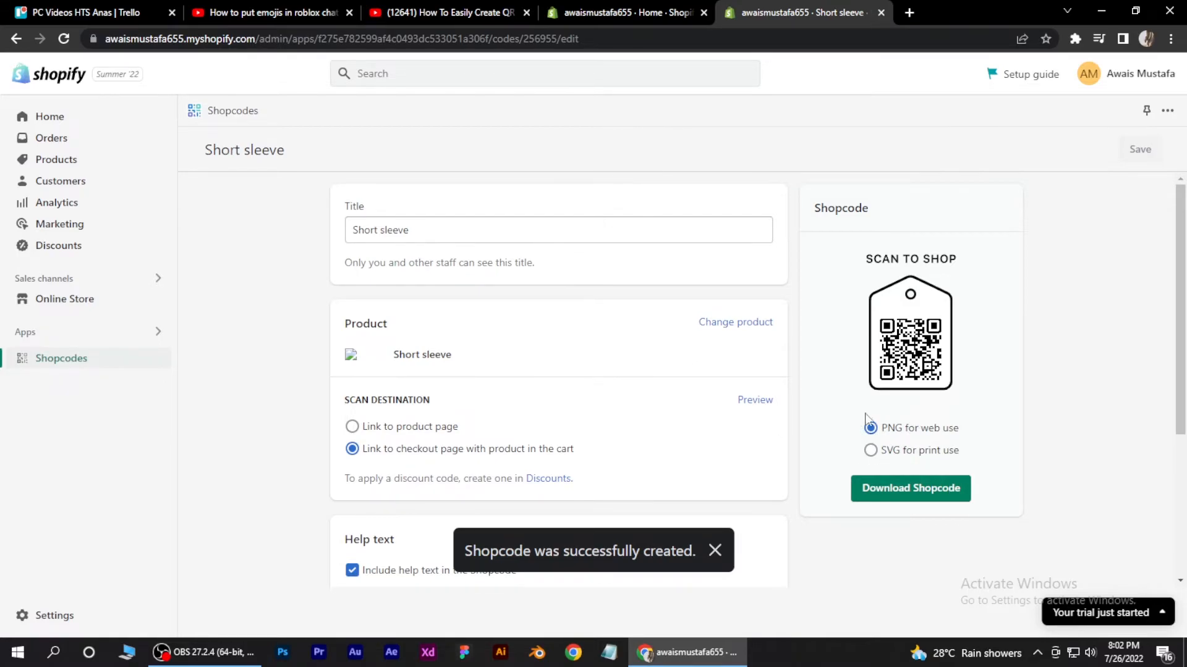
Step: Set the Shopcode download format to SVG for print use
left_click(870, 451)
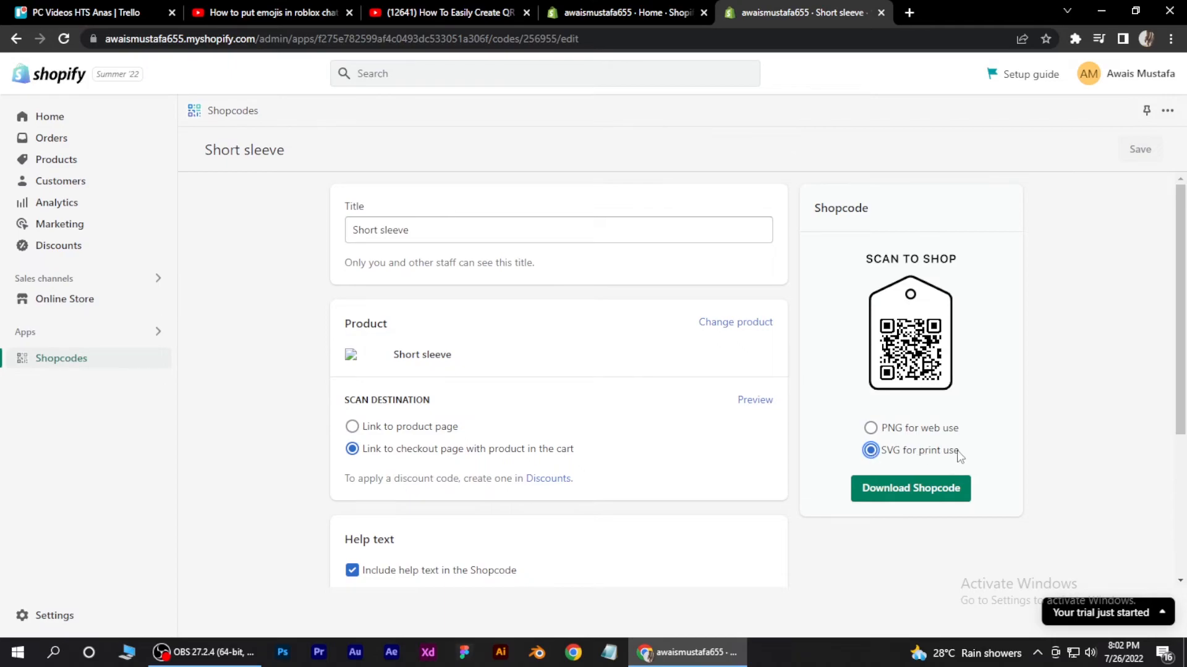